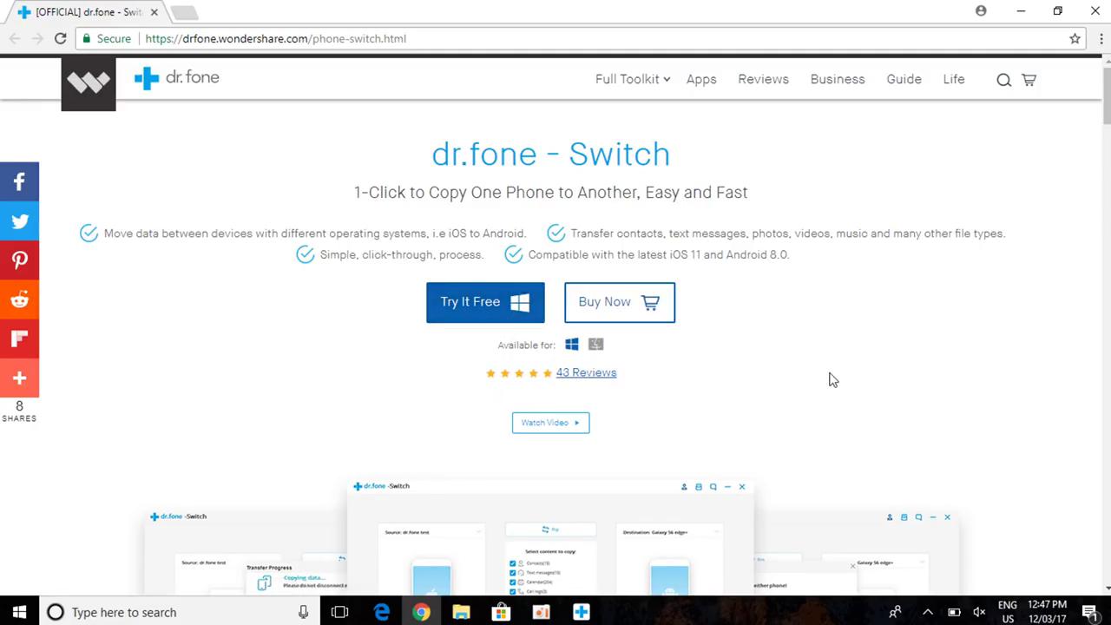
- Scroll down the Switch product page to the 'Data available for this switch software' table
scroll(831, 380, down, 3)
scroll(831, 380, down, 1)
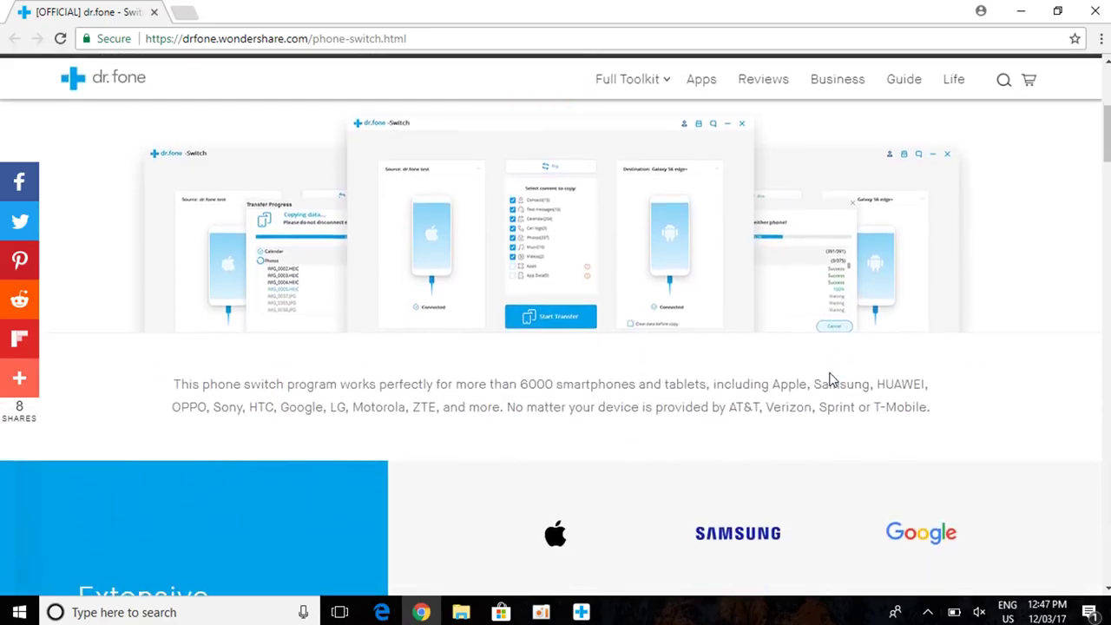
scroll(831, 379, down, 3)
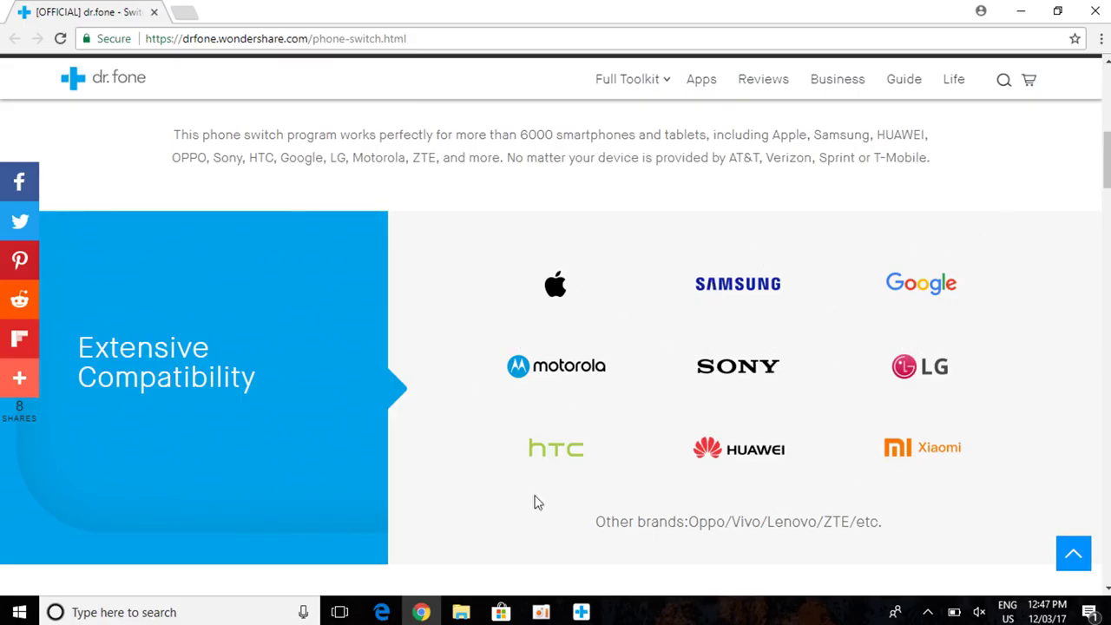
scroll(605, 519, down, 3)
scroll(605, 520, down, 2)
scroll(602, 527, down, 1)
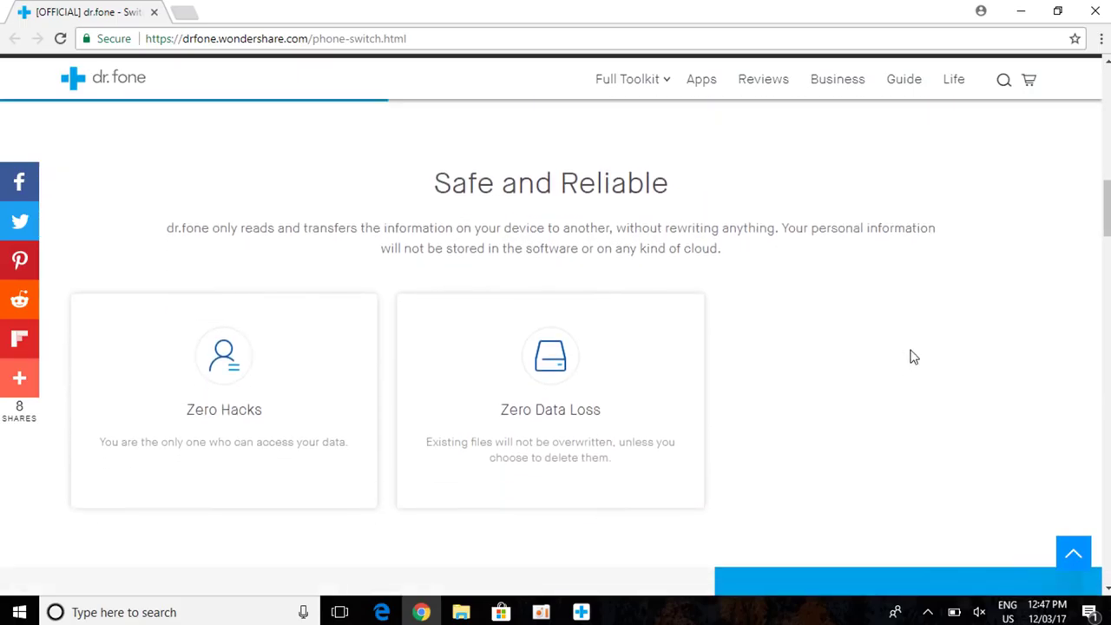
scroll(913, 356, down, 1)
scroll(914, 356, down, 2)
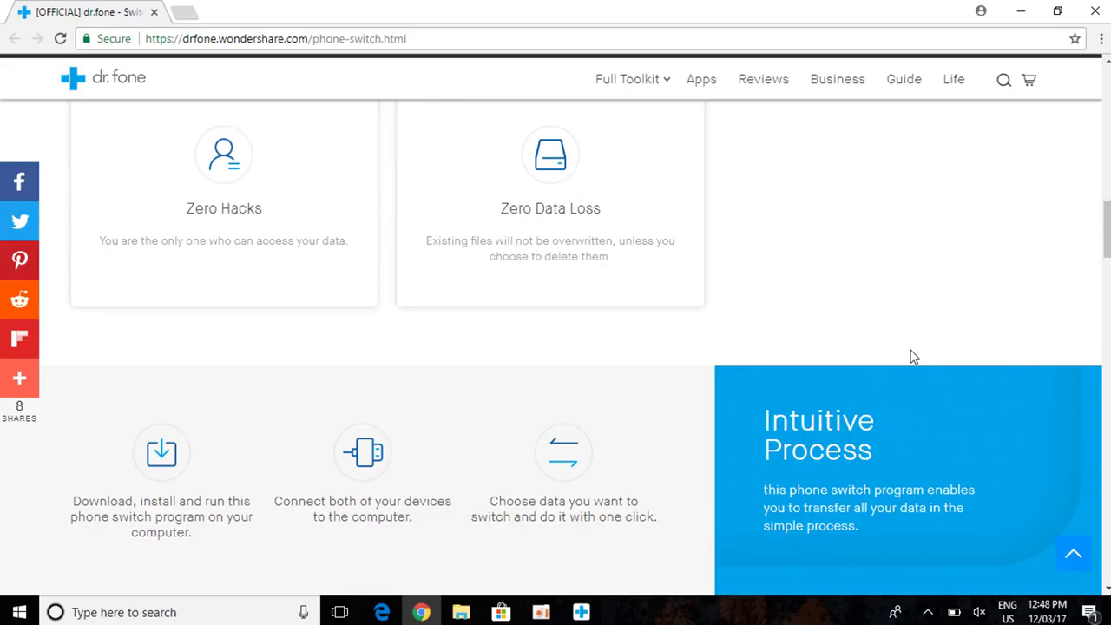
scroll(911, 352, down, 2)
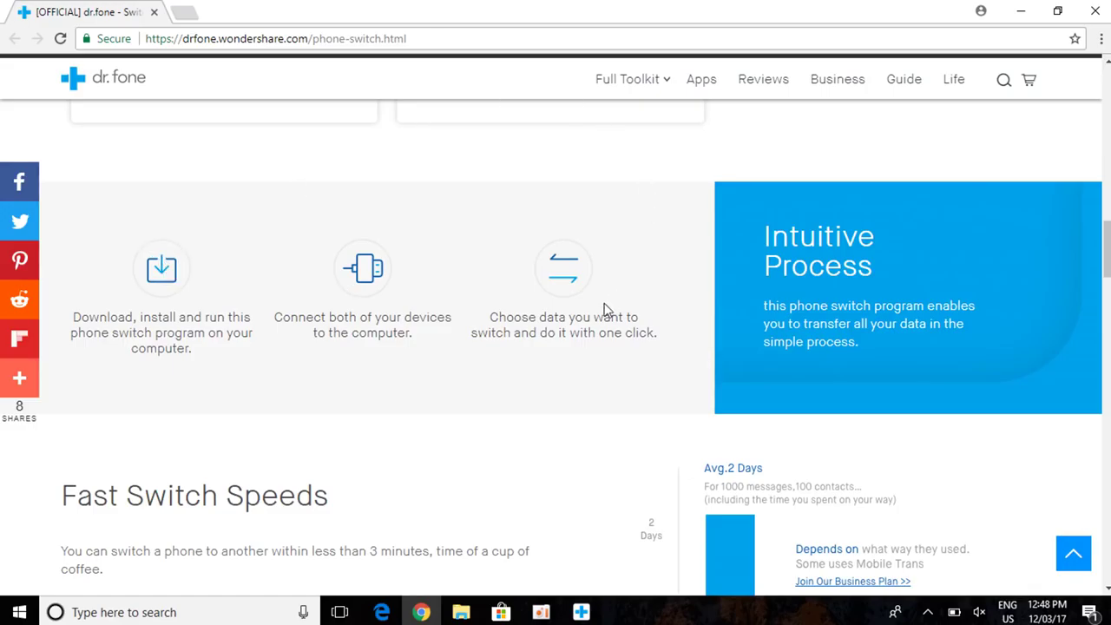
scroll(605, 306, down, 2)
scroll(605, 306, down, 1)
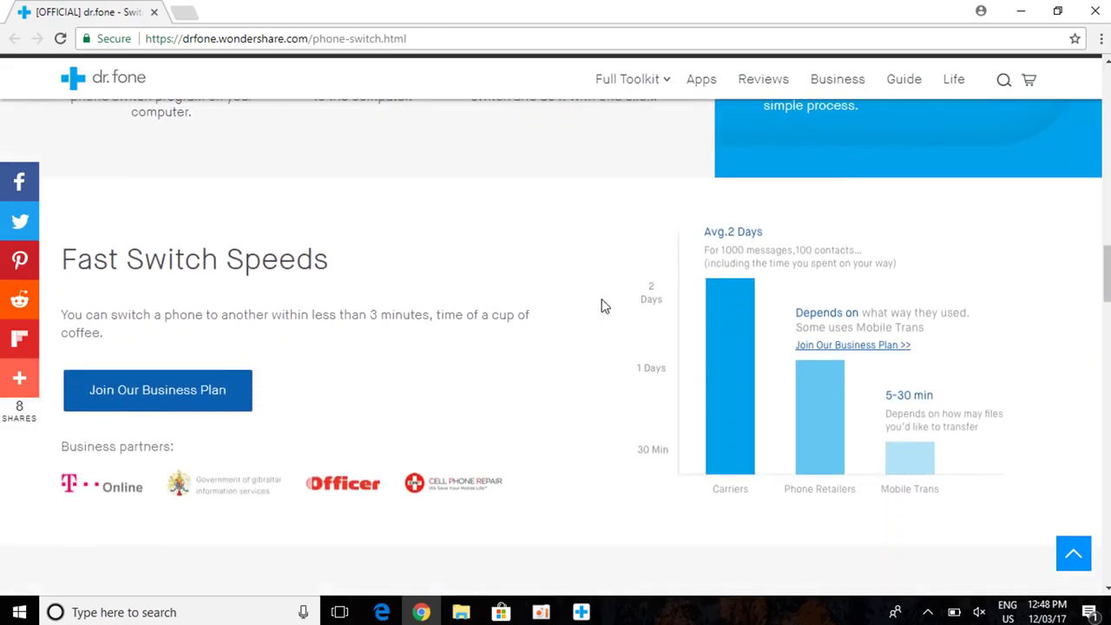
scroll(605, 305, down, 1)
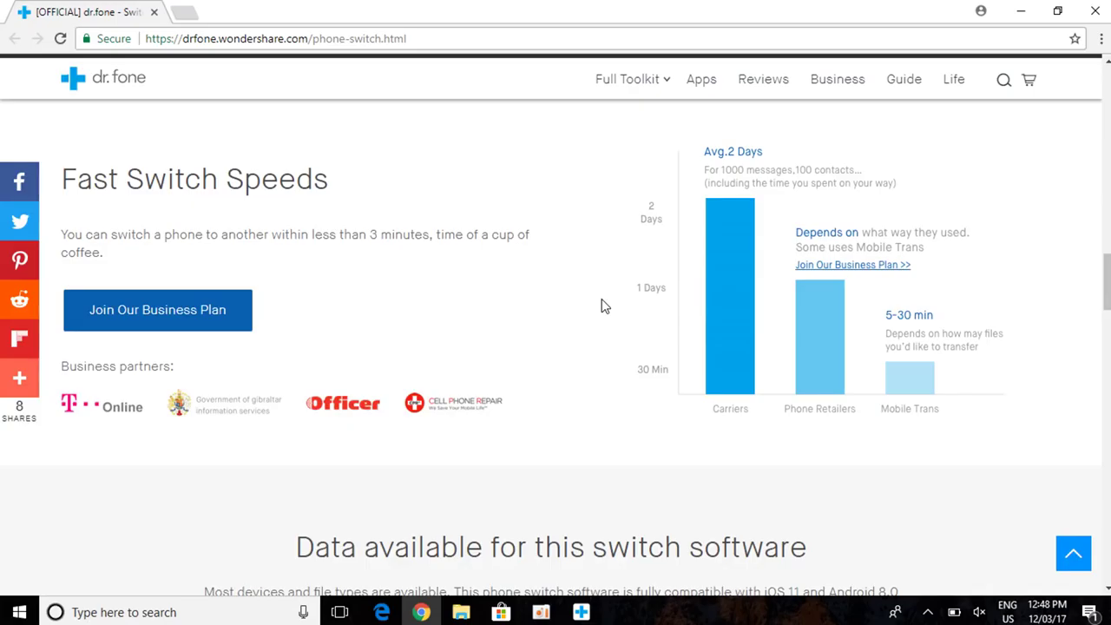
scroll(605, 306, down, 3)
scroll(606, 305, down, 2)
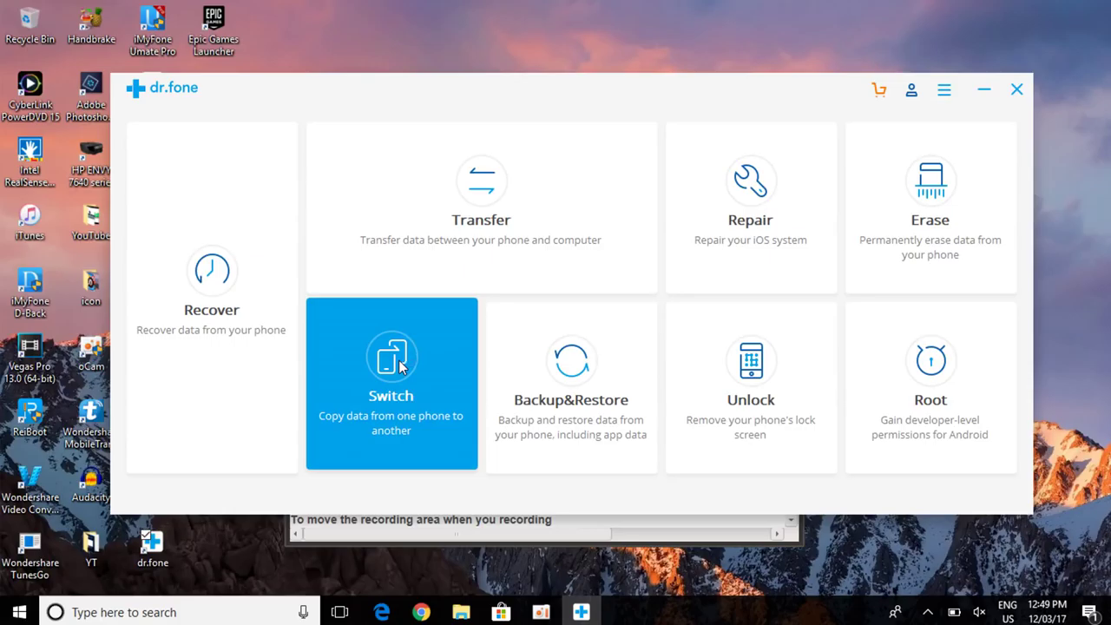
- Open the Switch phone-to-phone module from the dr.fone home screen
click(400, 367)
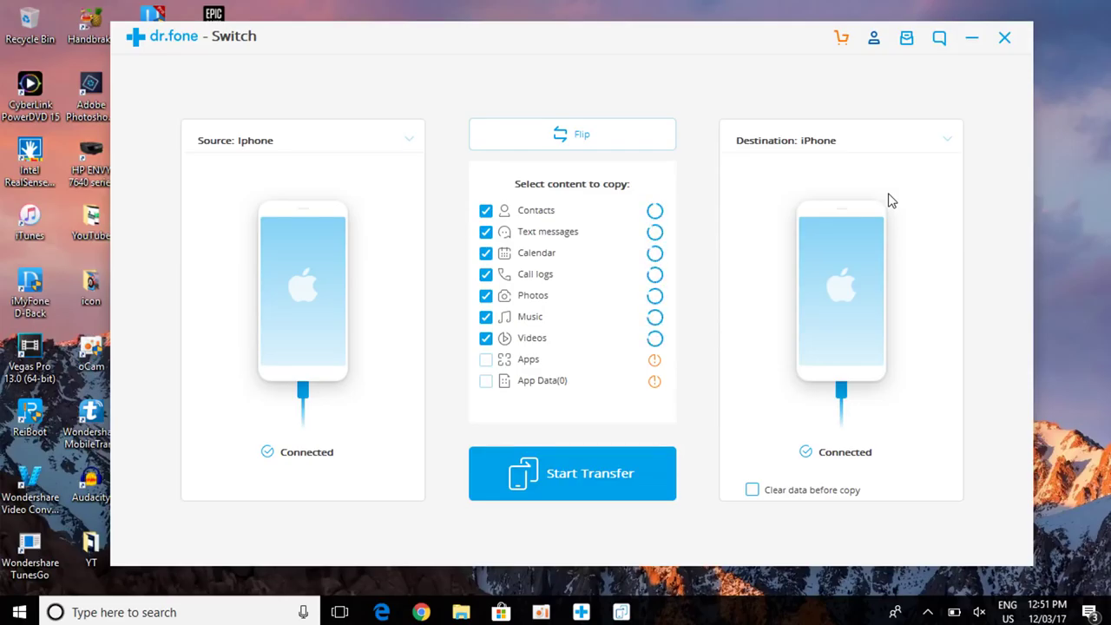
- Flip the connected iPhones so source and destination swap places
click(571, 135)
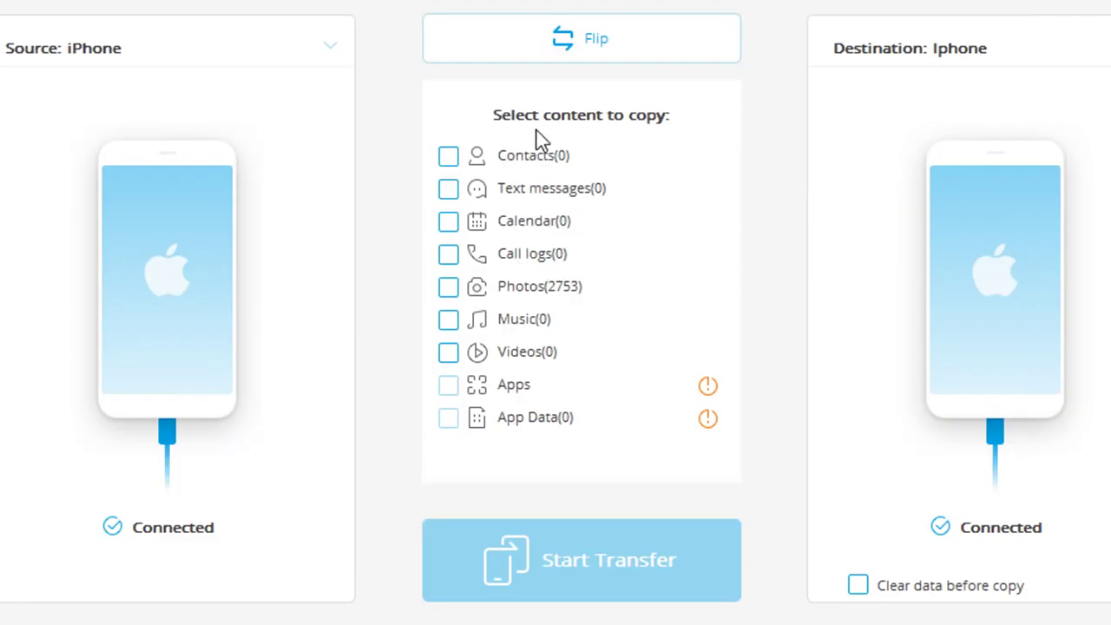
- Tick only Calendar and start transferring it to the destination iPhone
click(449, 224)
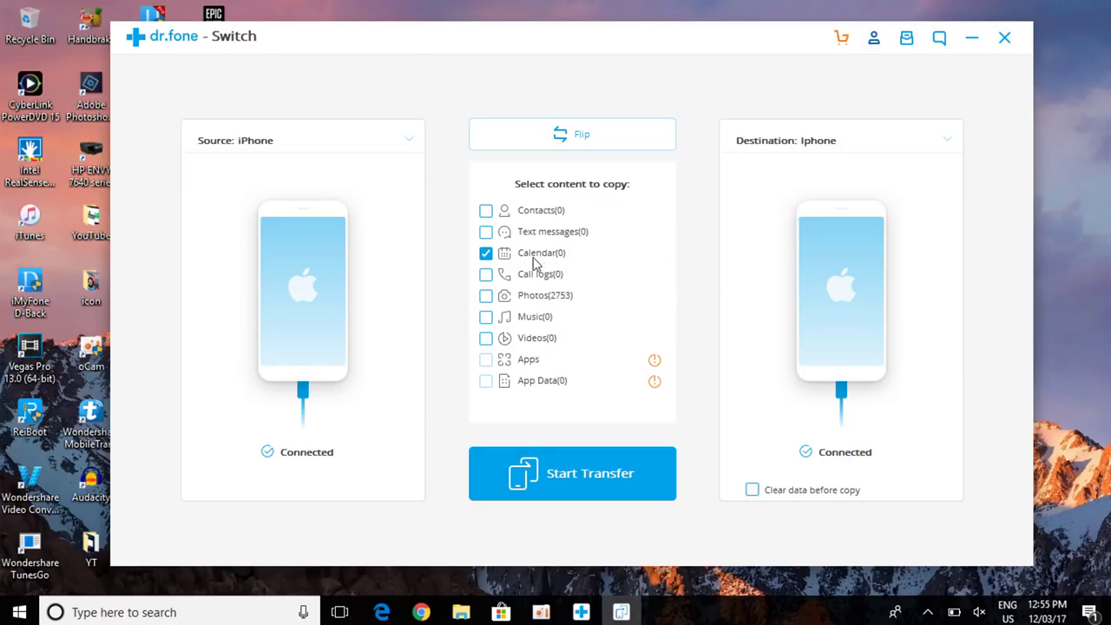
click(545, 480)
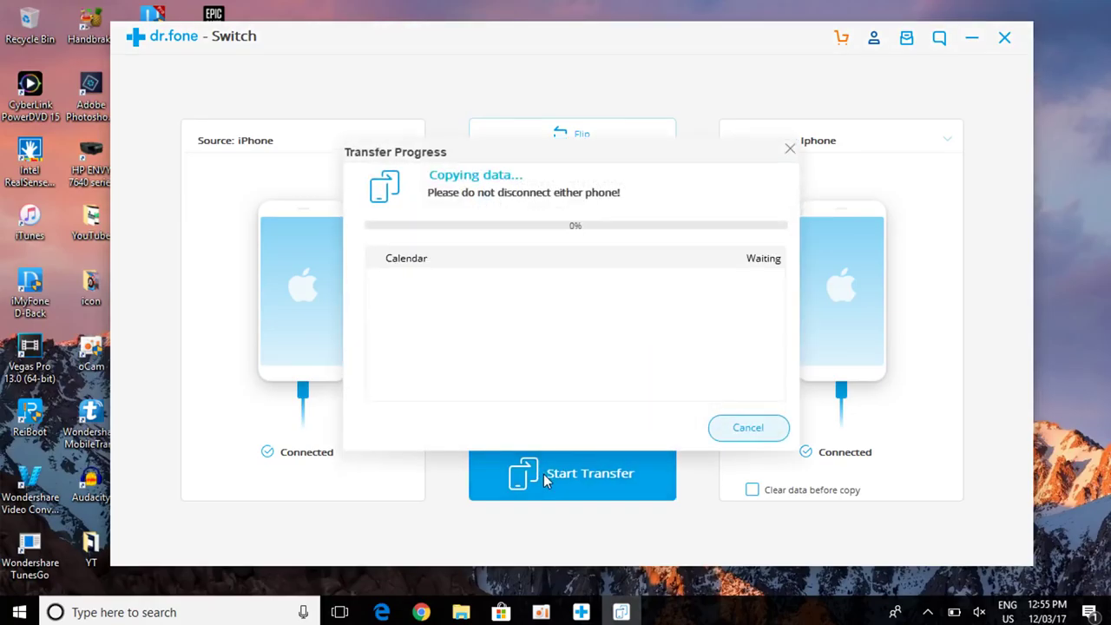